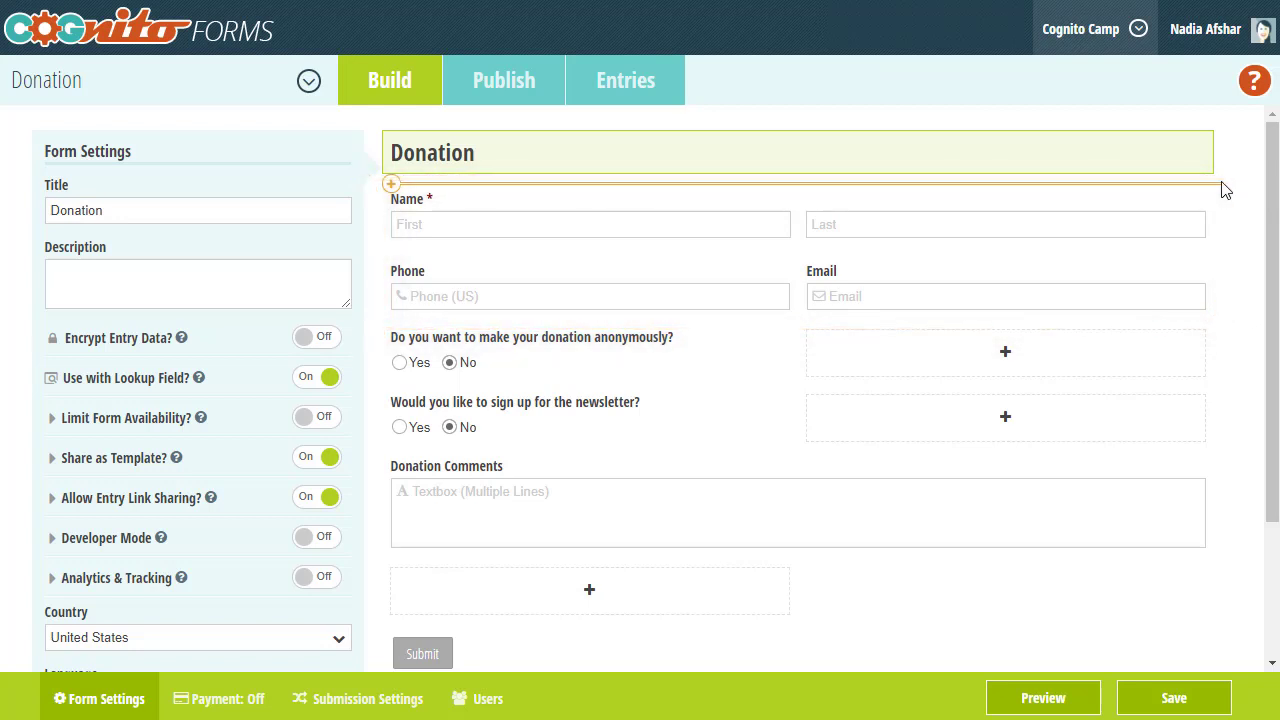
Step: Add a Currency field labelled Donation Amount beside the anonymous donation question and make it always required
left_click(906, 357)
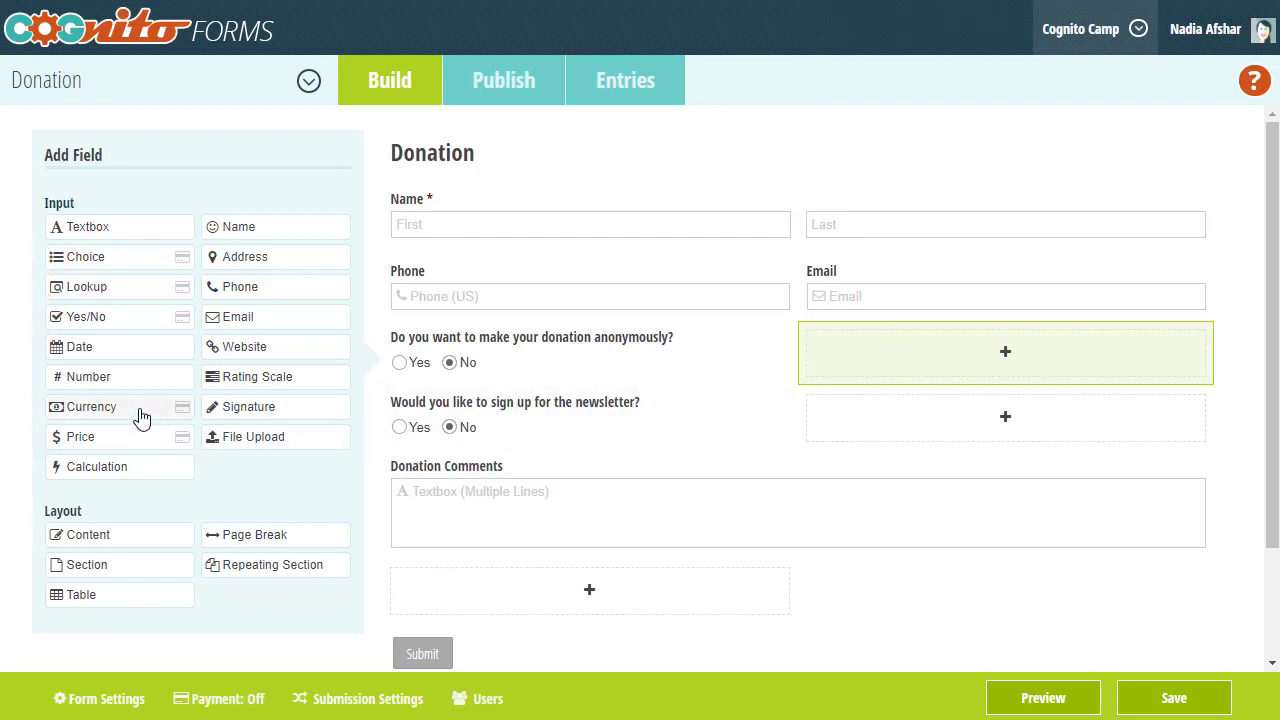
left_click(60, 409)
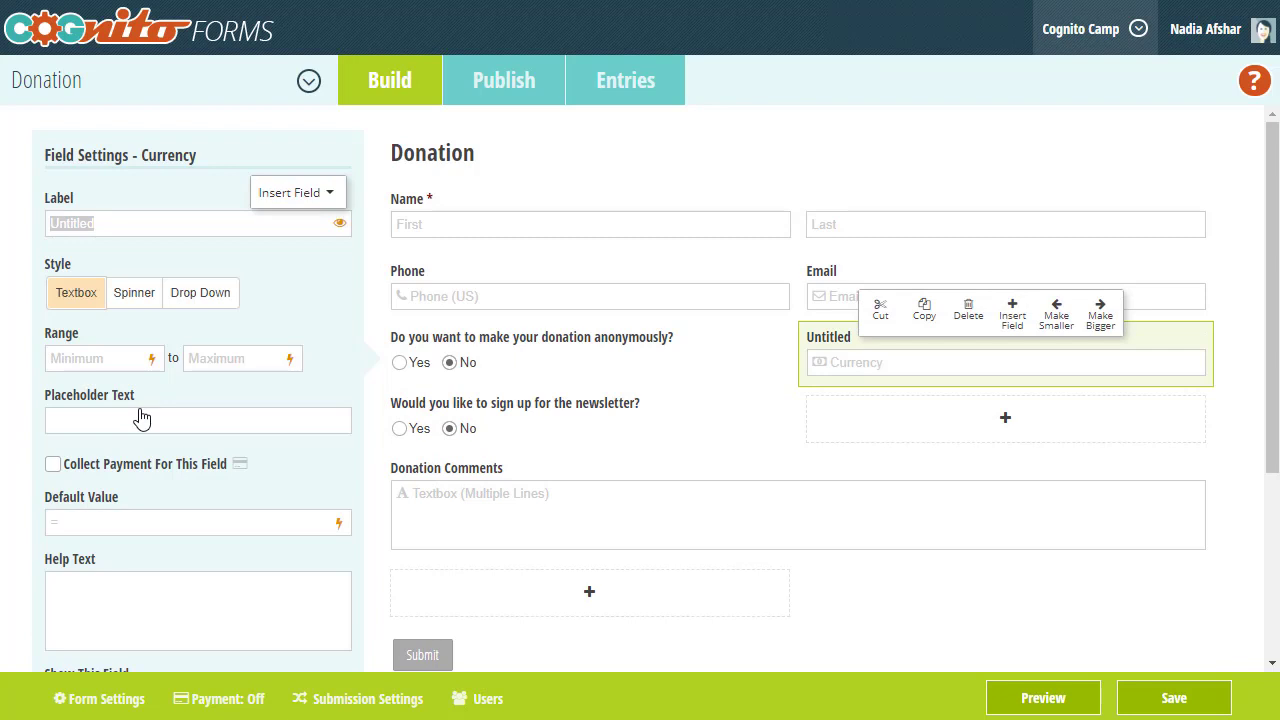
type("Donat")
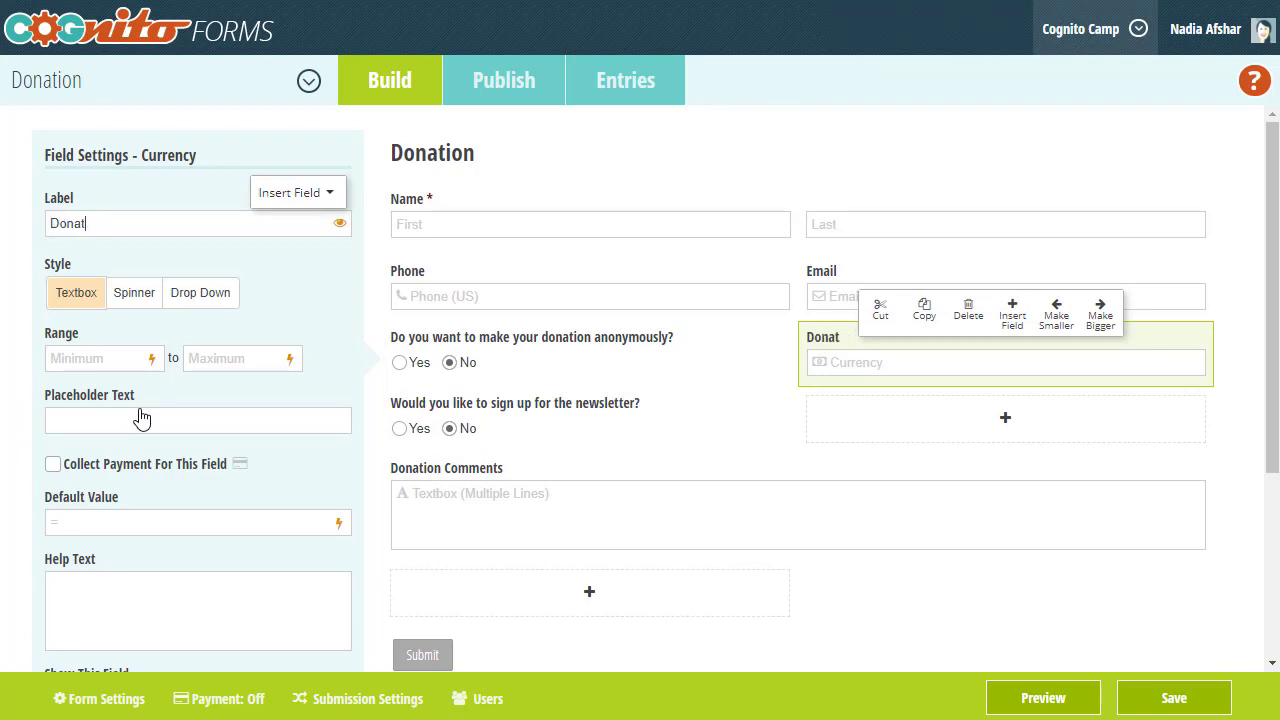
type("ion Amount")
scroll(141, 418, "down", 3)
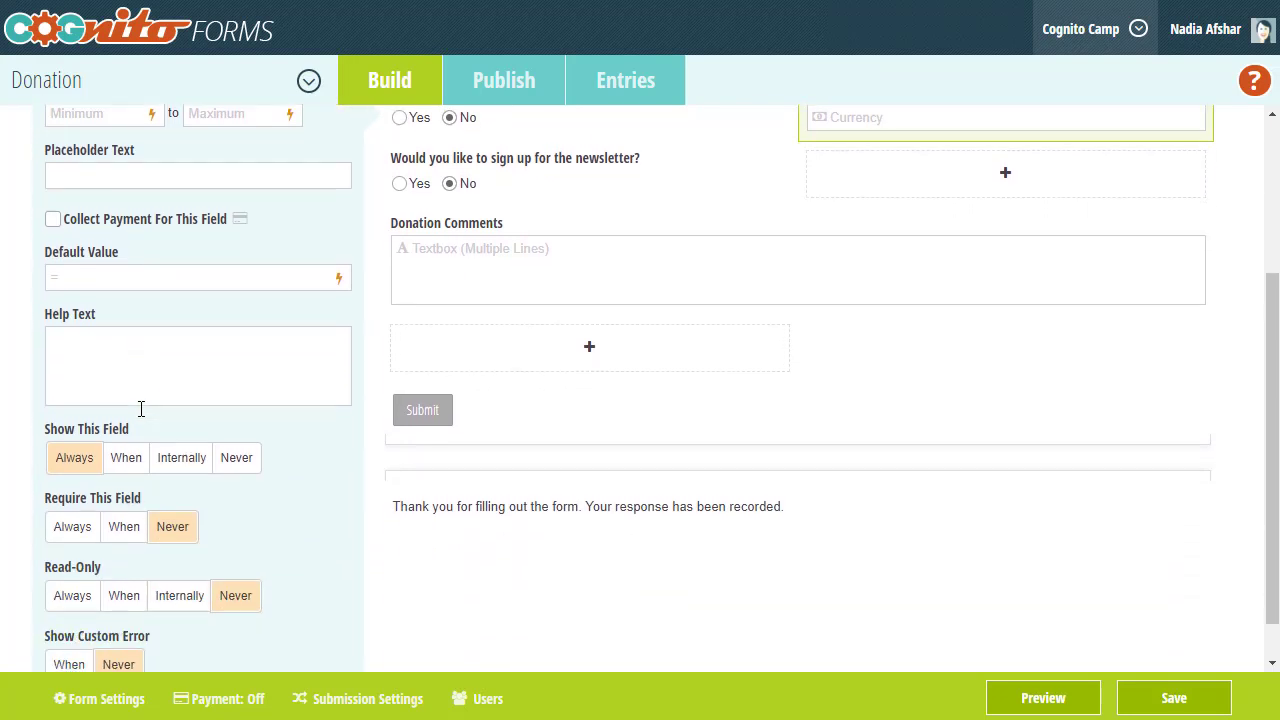
left_click(76, 525)
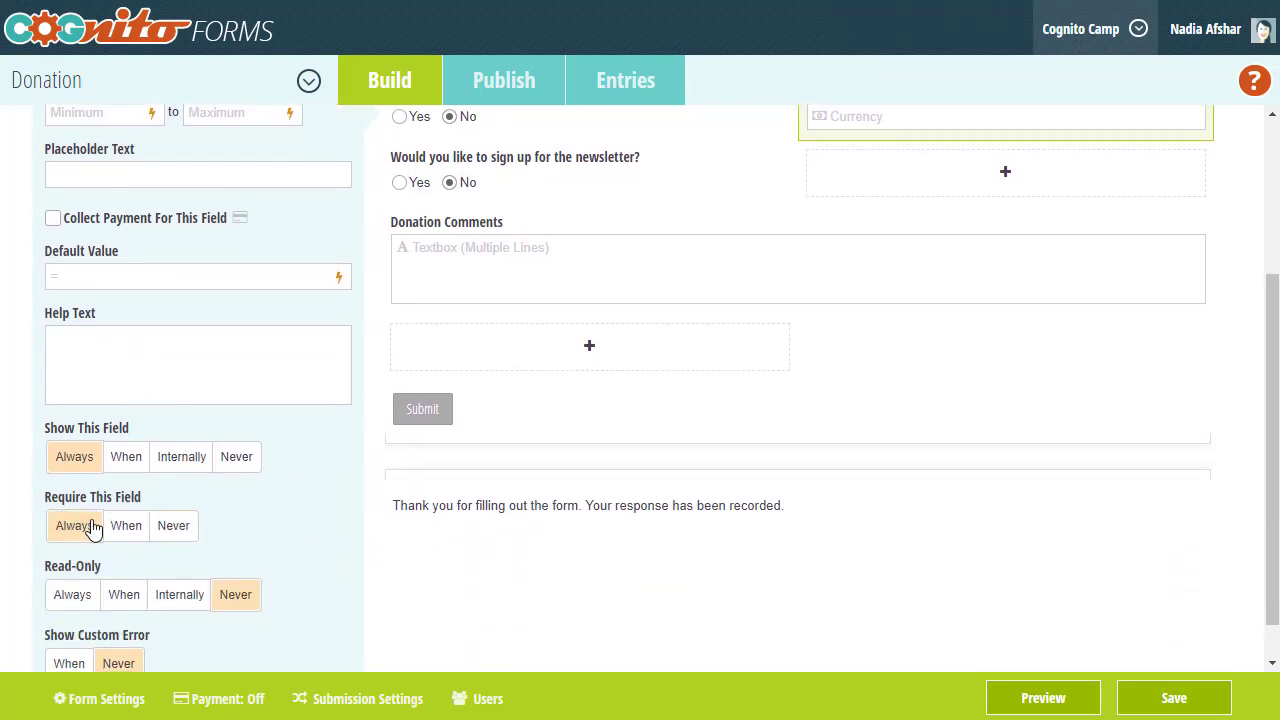
Step: Preview the form, test the Donation Amount field with 100, and close the preview
left_click(1008, 705)
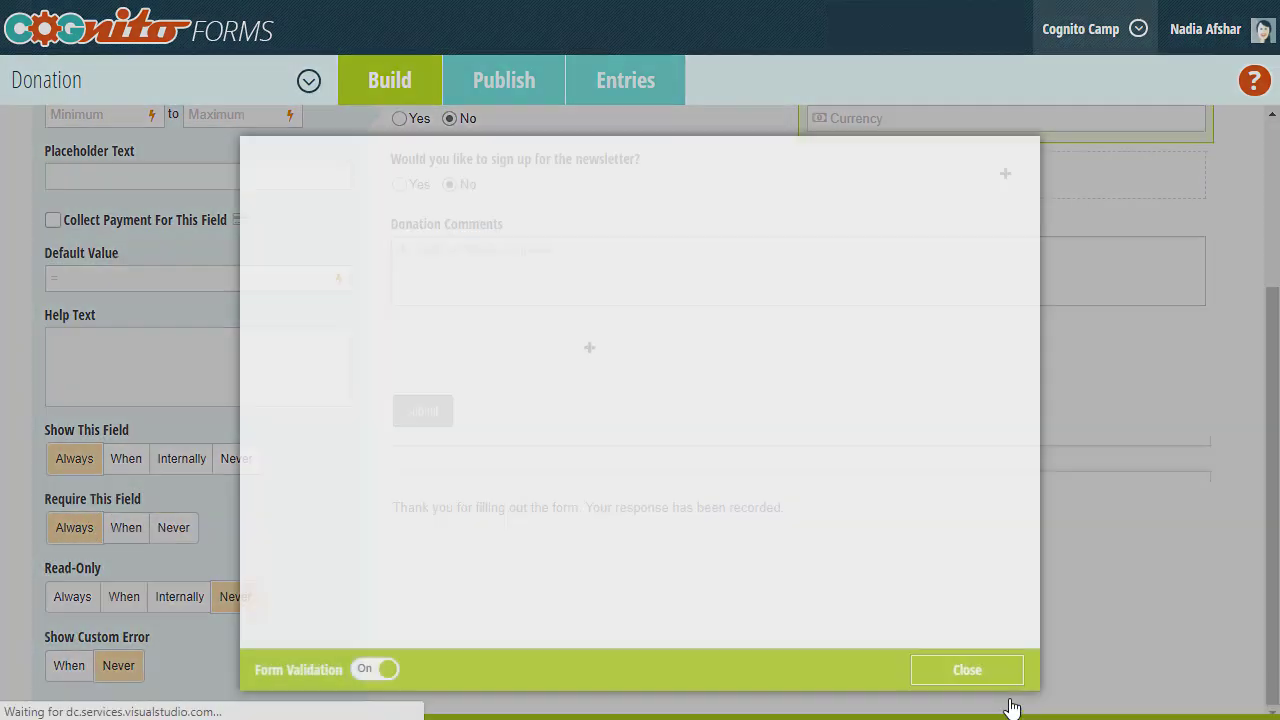
left_click(846, 529)
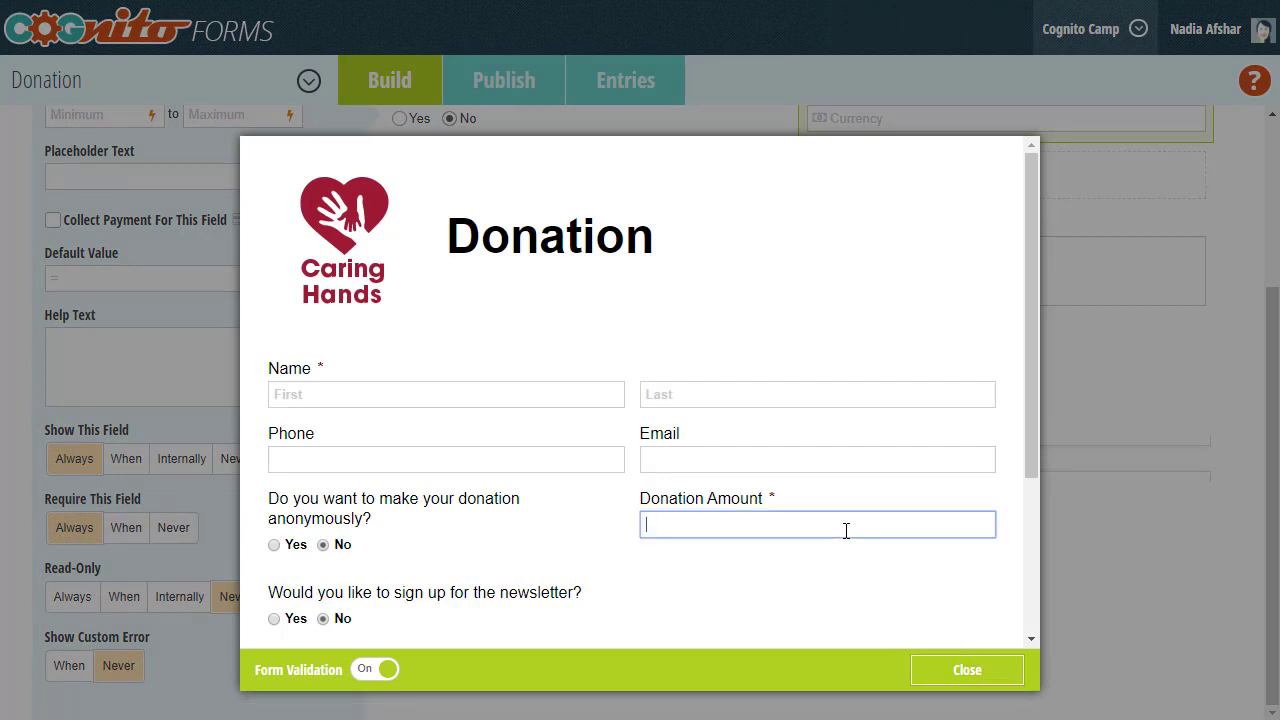
type("100")
left_click(849, 562)
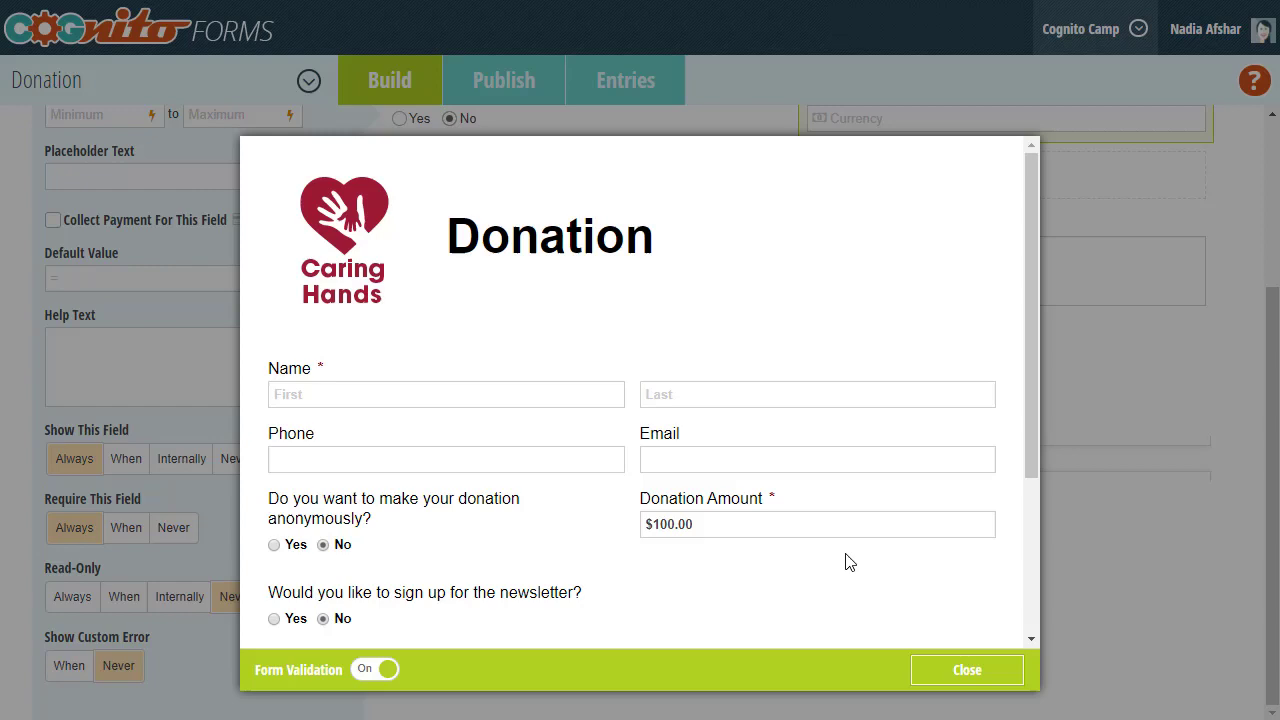
left_click(1086, 550)
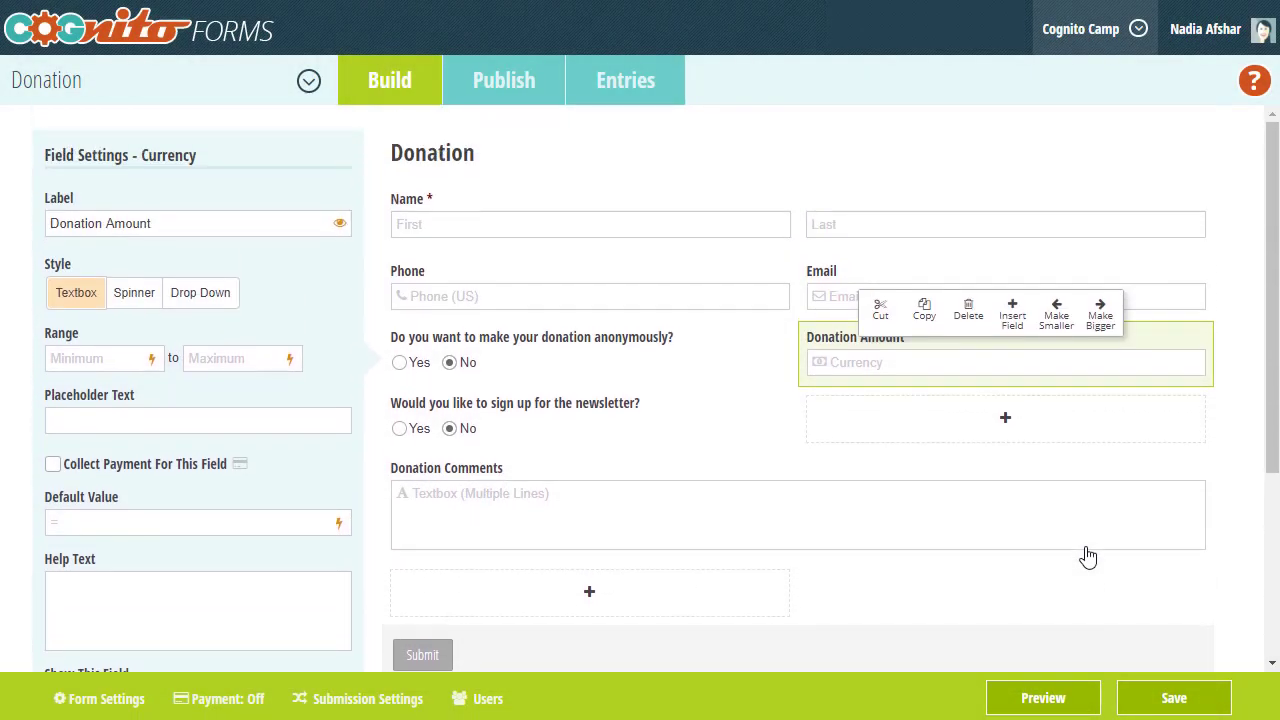
Step: Examine the form's Currency setting and the settings of the Donation Amount field
left_click(556, 175)
scroll(551, 369, "down", 3)
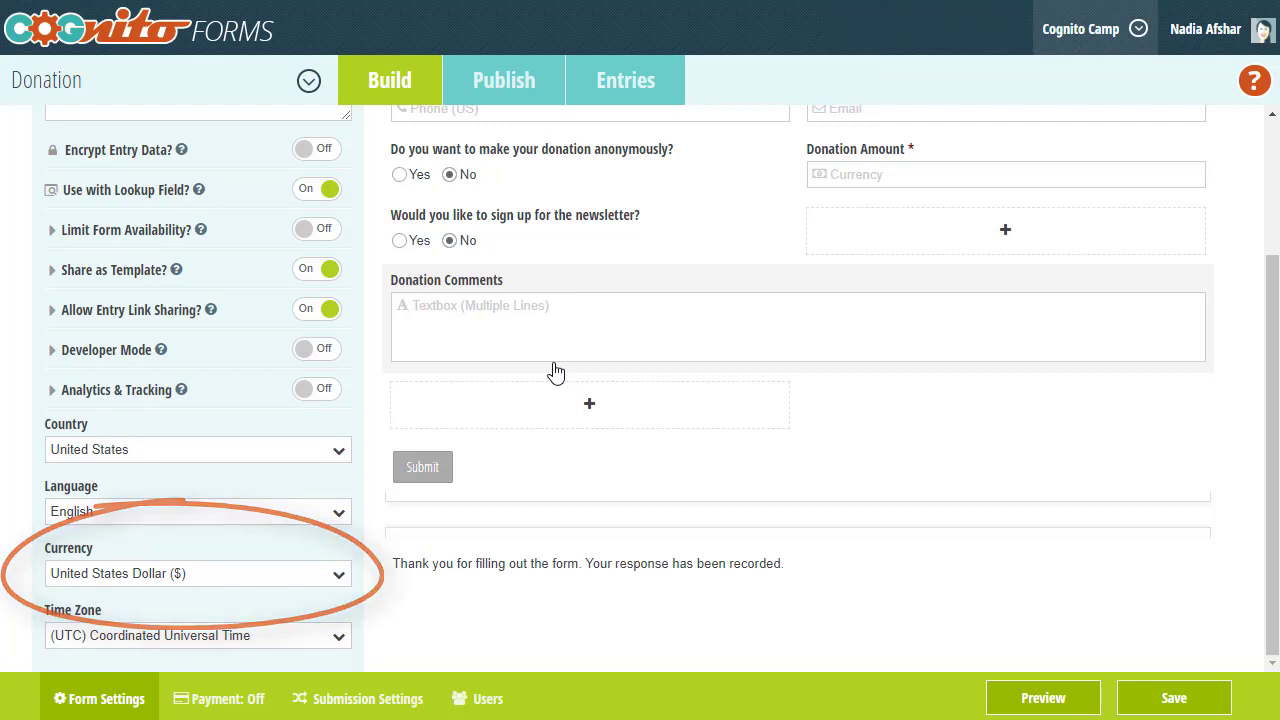
scroll(556, 372, "up", 2)
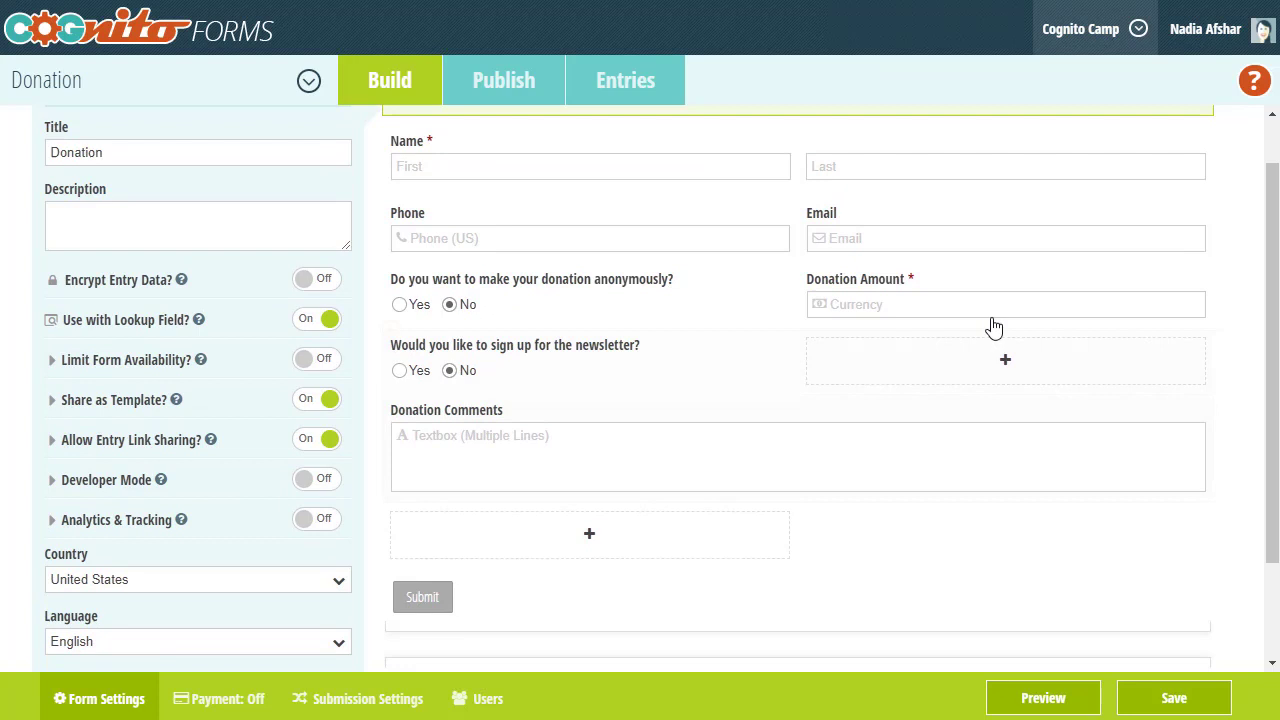
left_click(1080, 295)
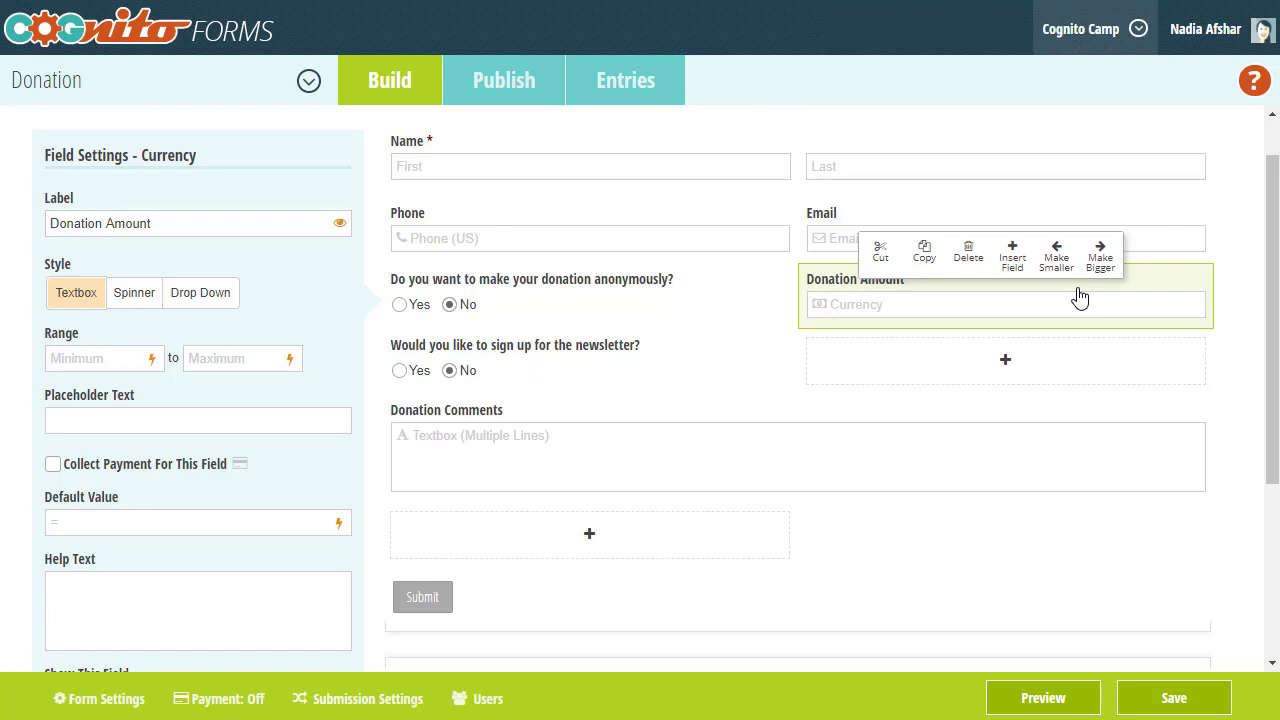
Step: Link the My Business payment account to the form and enable payment collection on the Donation Amount field
left_click(229, 700)
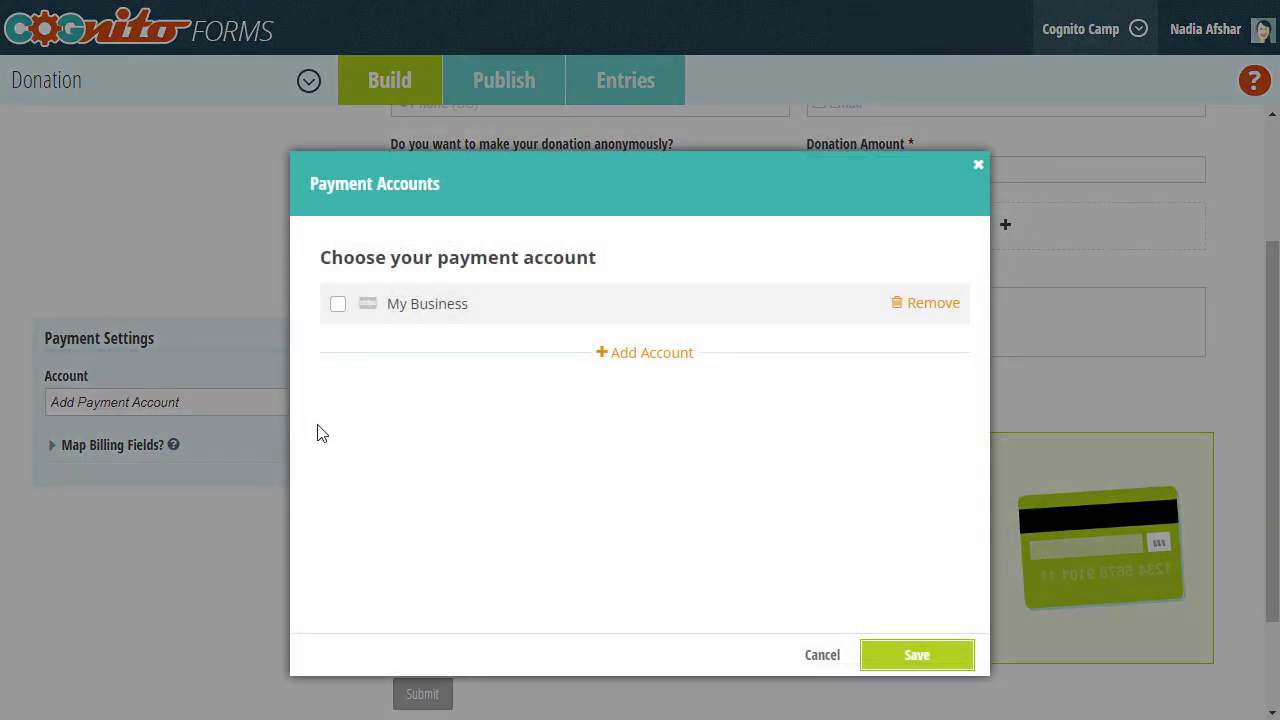
left_click(337, 305)
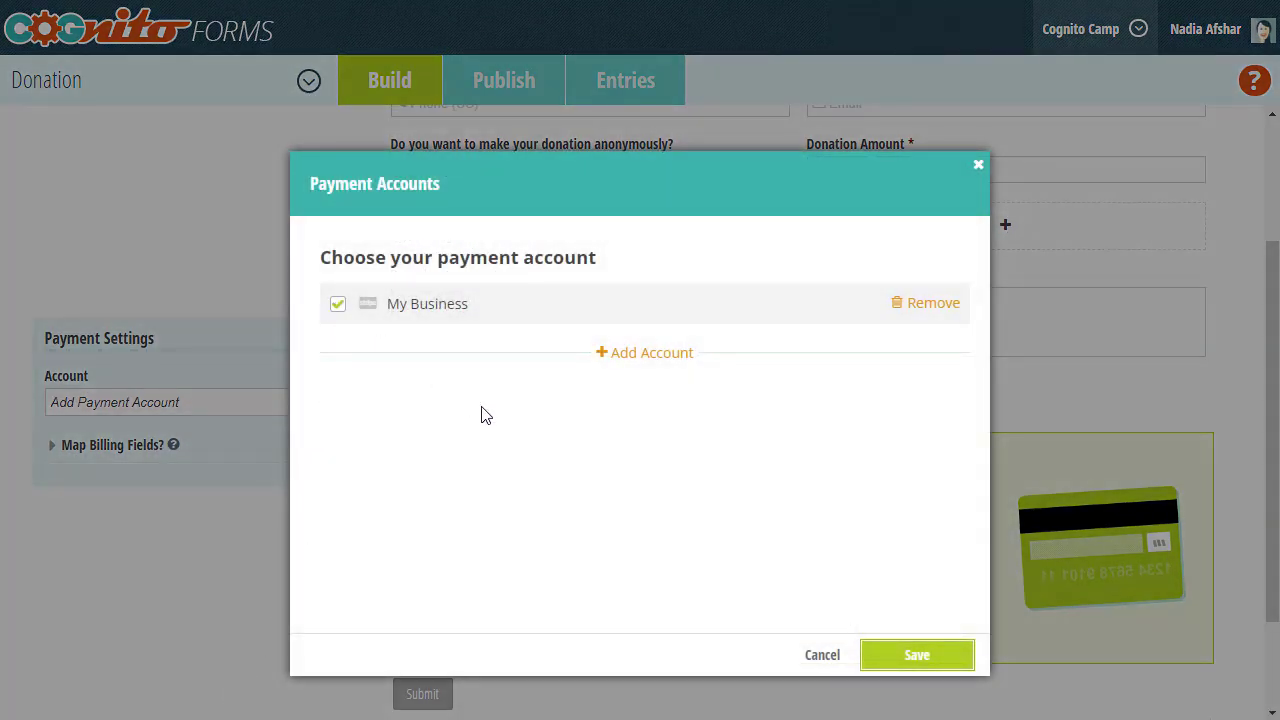
left_click(897, 652)
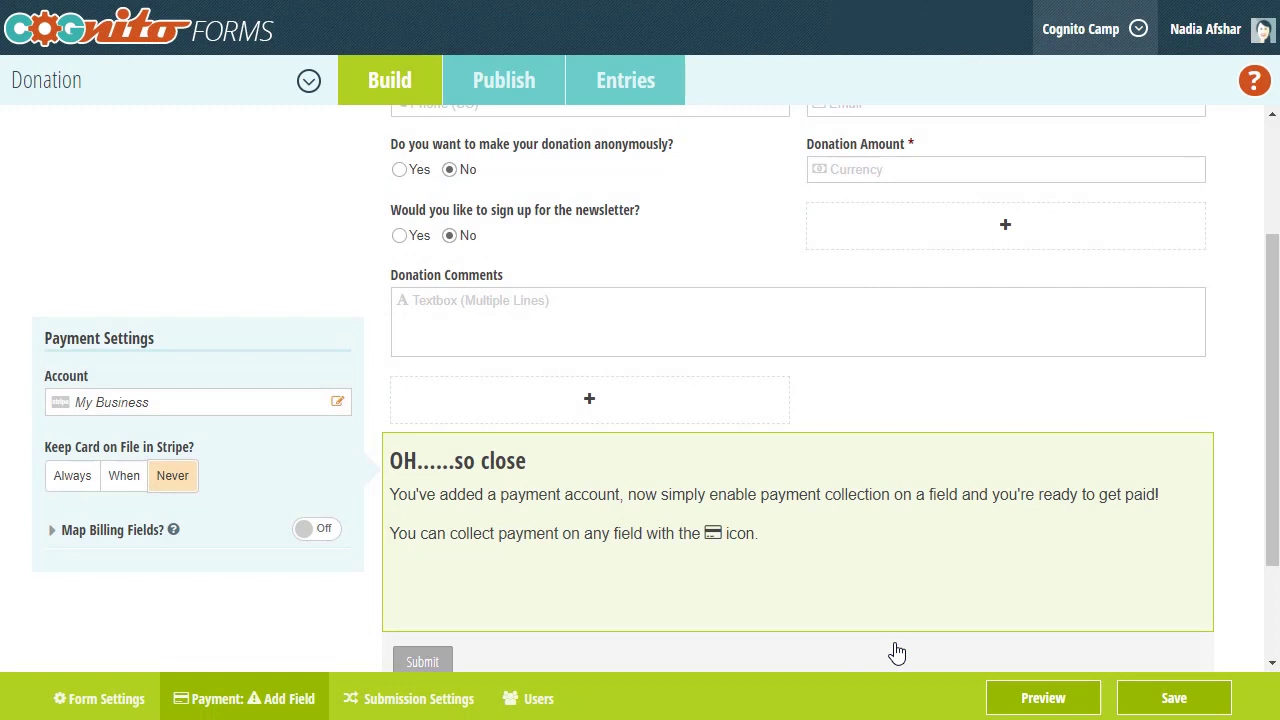
left_click(914, 174)
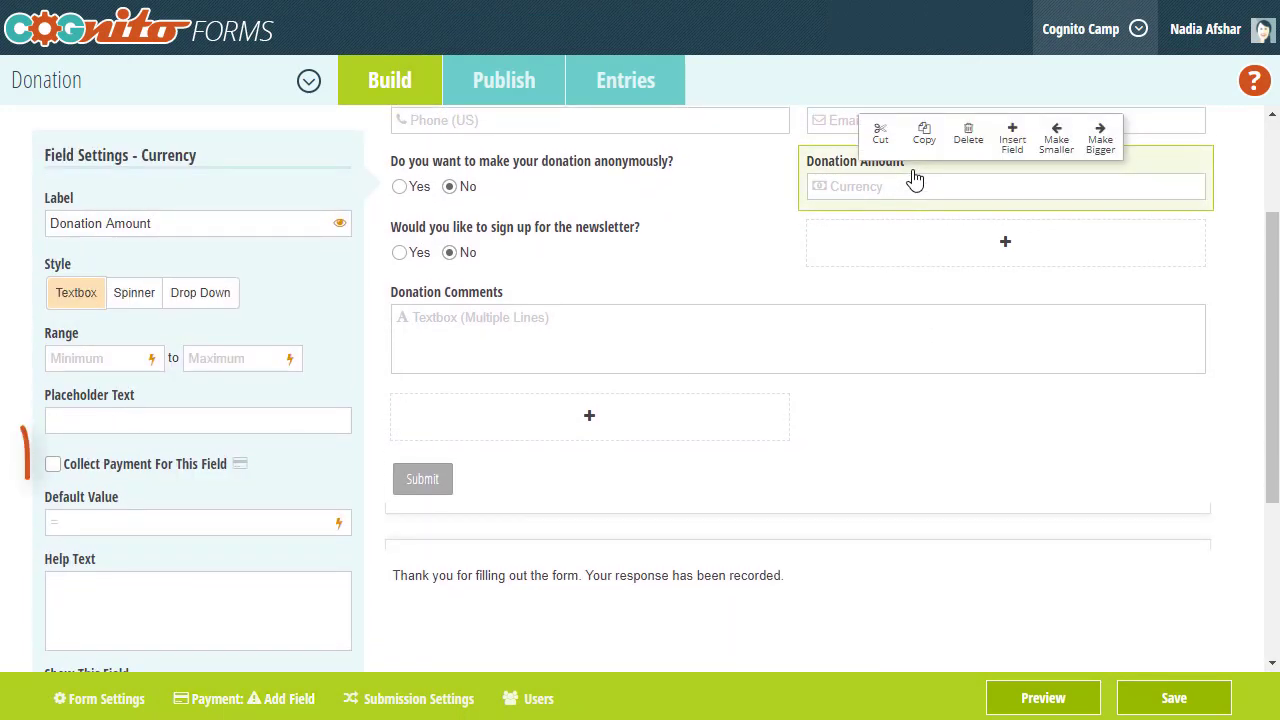
left_click(104, 466)
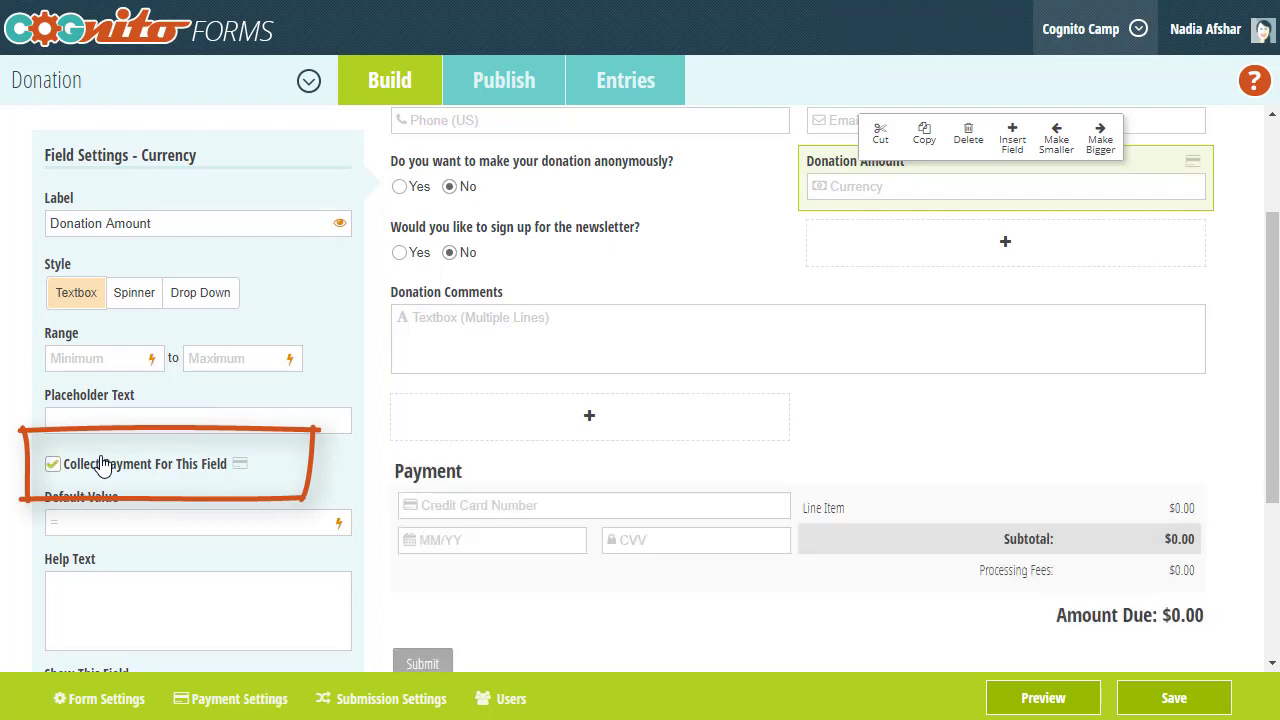
Step: Preview the form with a Donation Amount of 100 to examine how payment is collected, and close the preview
left_click(1043, 697)
scroll(910, 455, "down", 1)
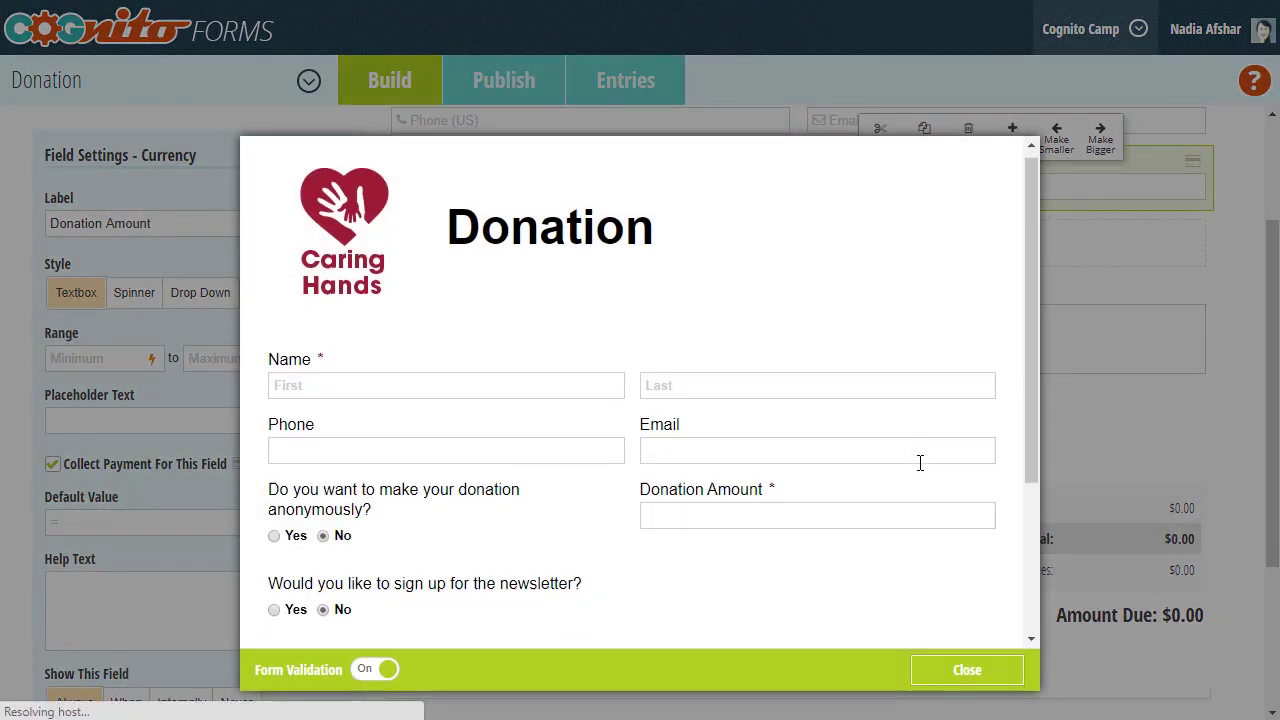
left_click(910, 455)
scroll(908, 454, "down", 1)
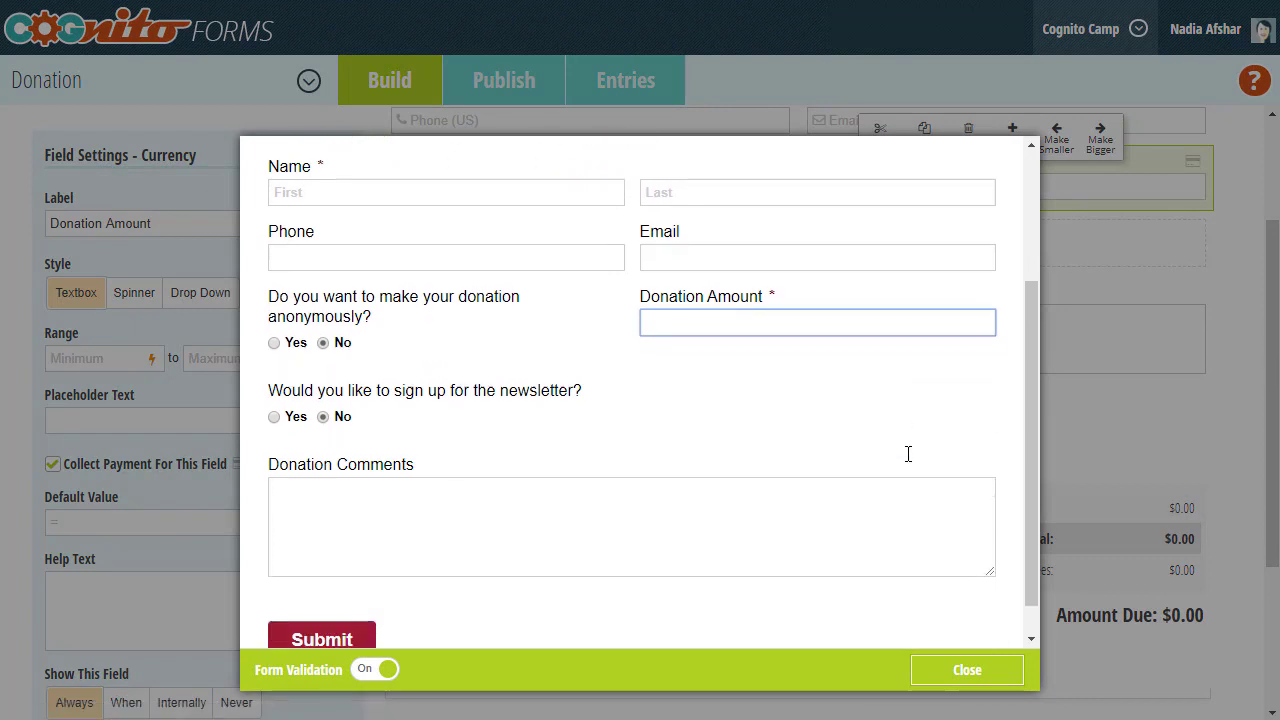
type("100")
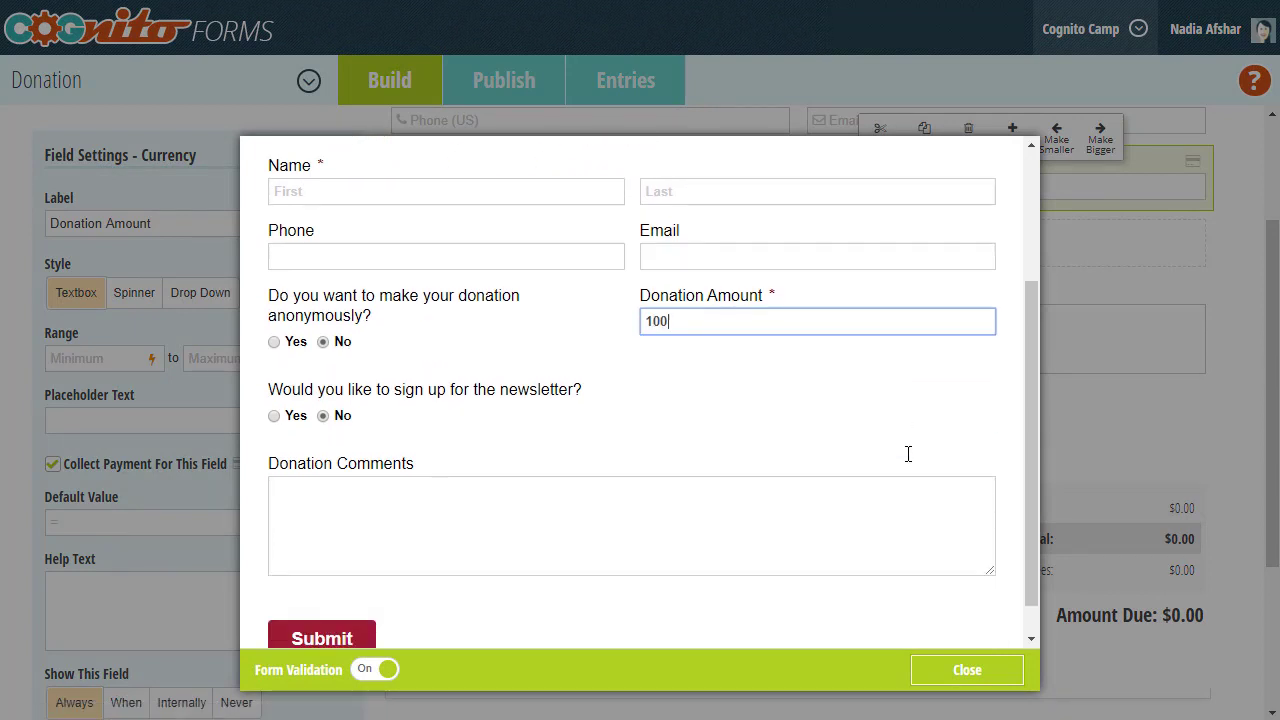
left_click(908, 454)
scroll(908, 460, "down", 2)
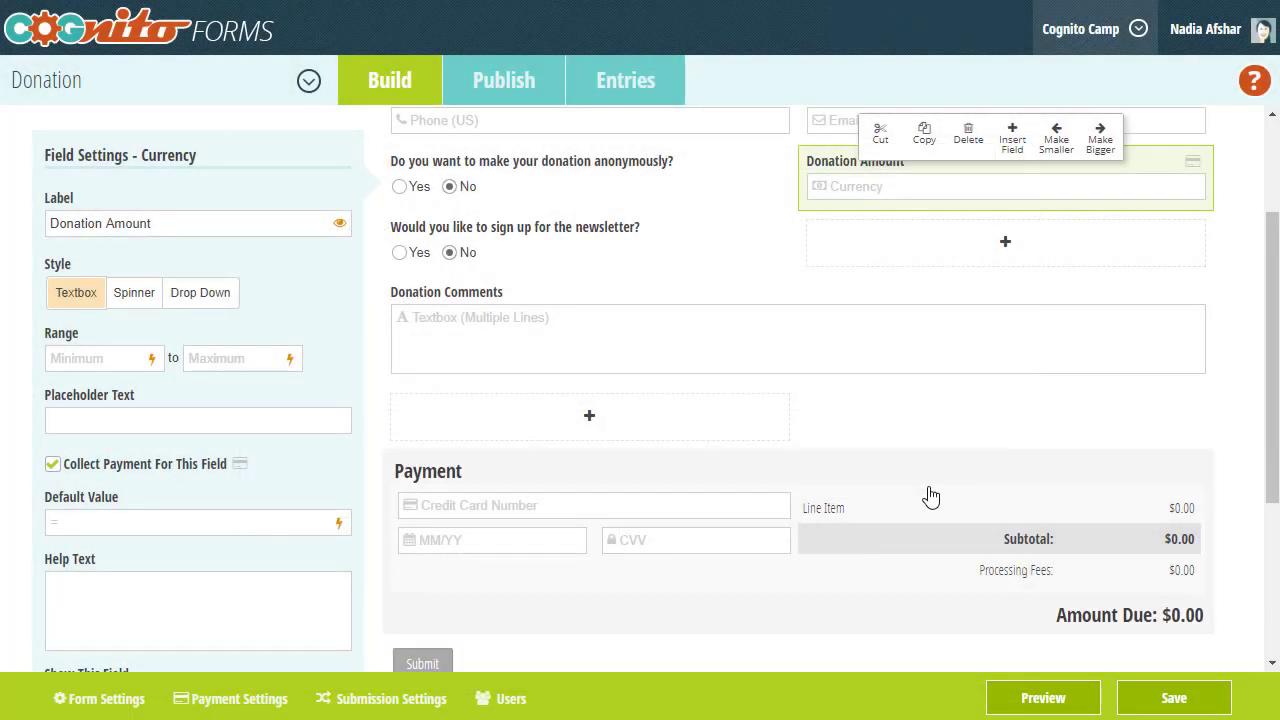
Step: In the payment settings, try hiding the line items, show them again, and turn off Include Processing Fees
left_click(924, 499)
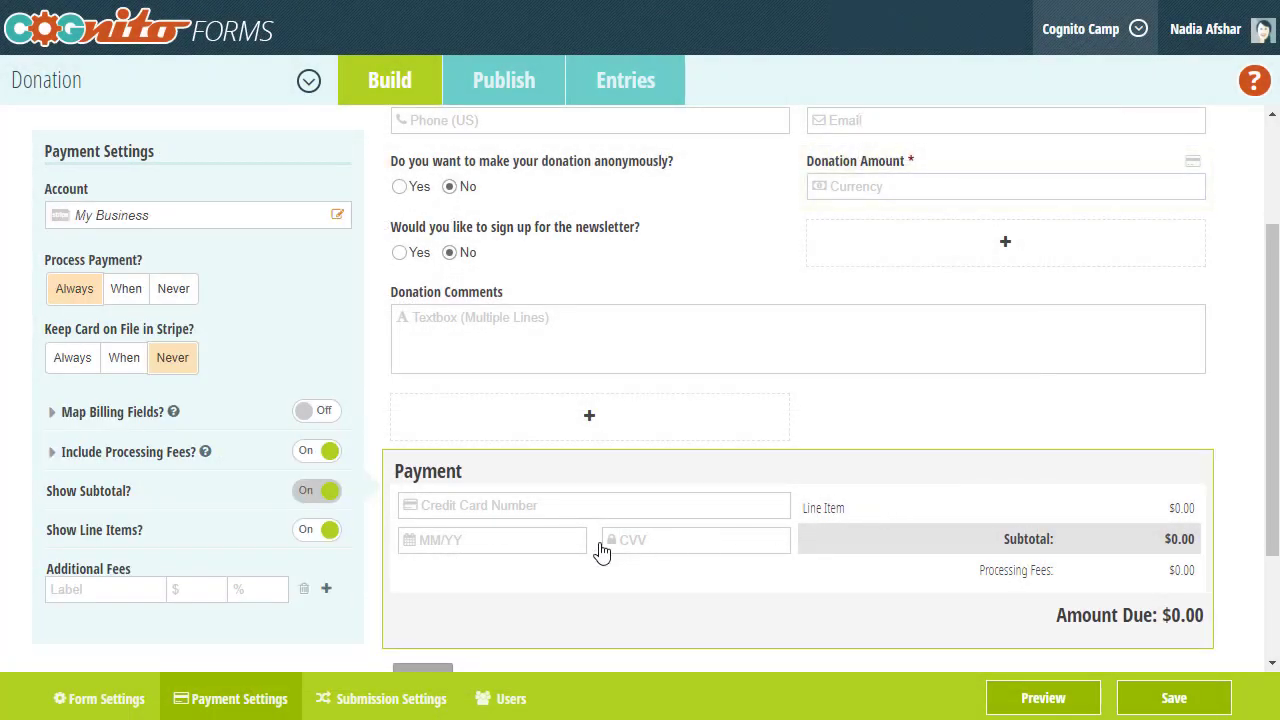
left_click(316, 534)
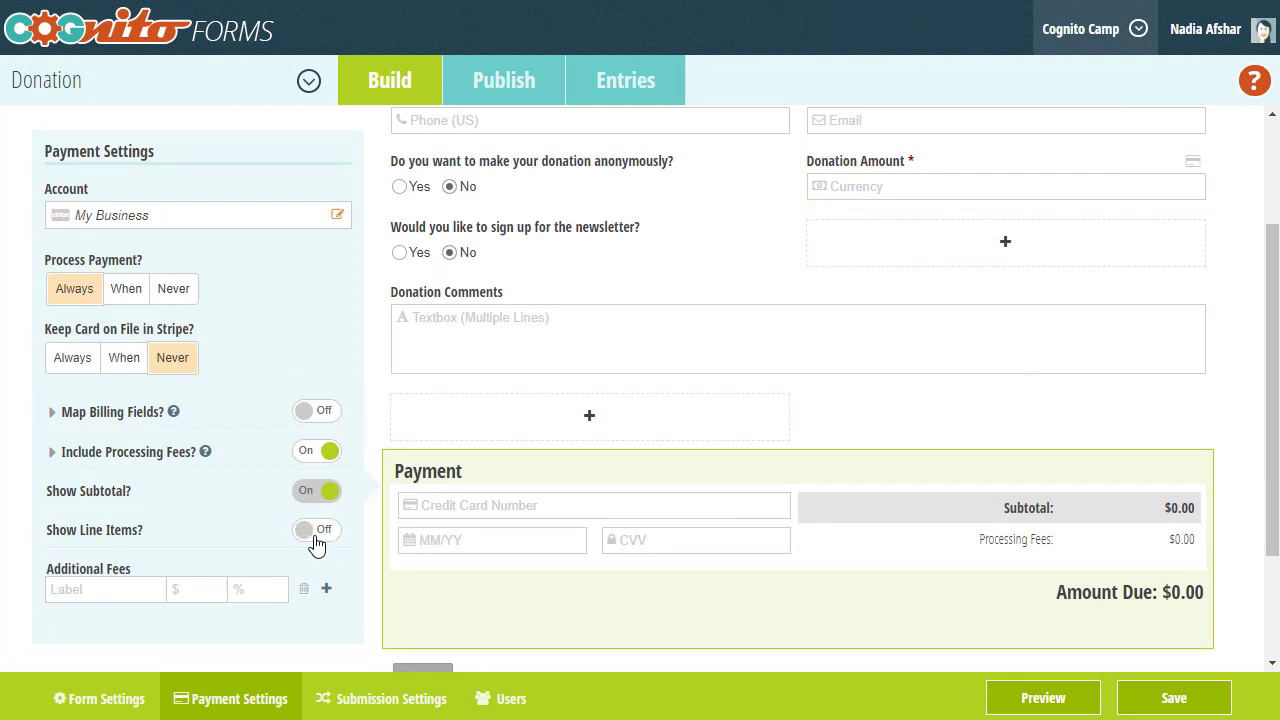
left_click(316, 540)
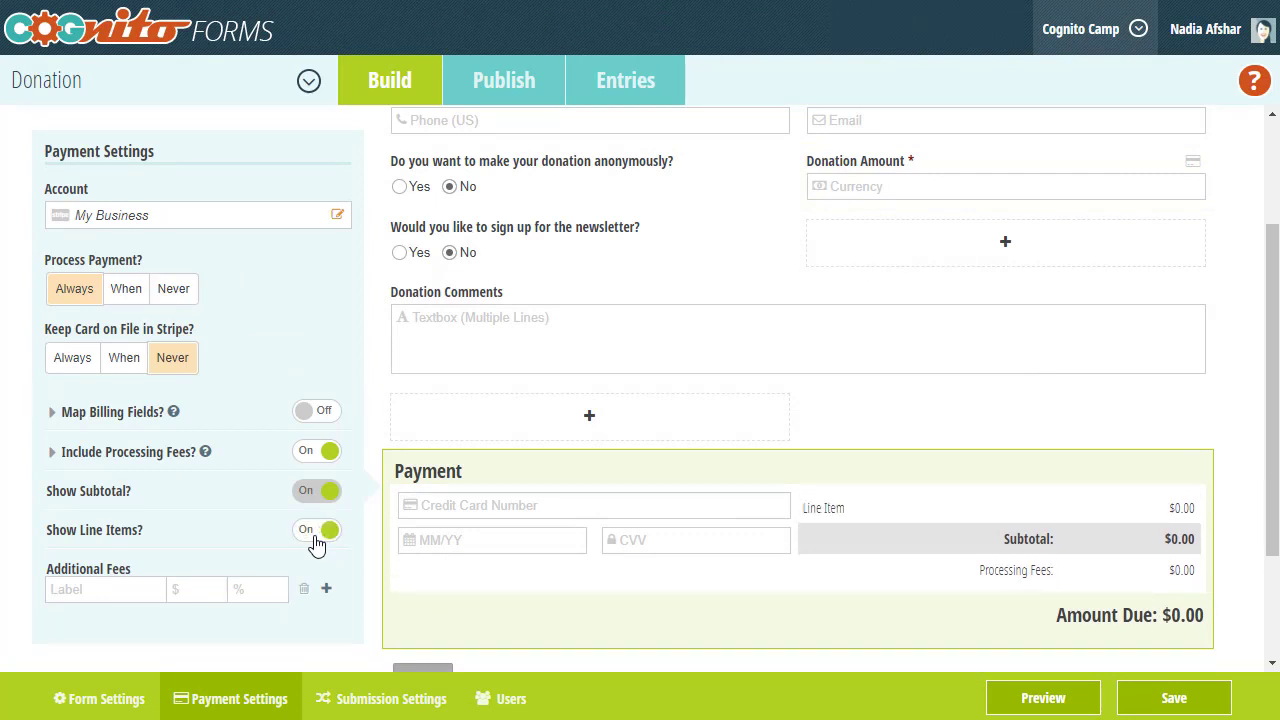
left_click(318, 455)
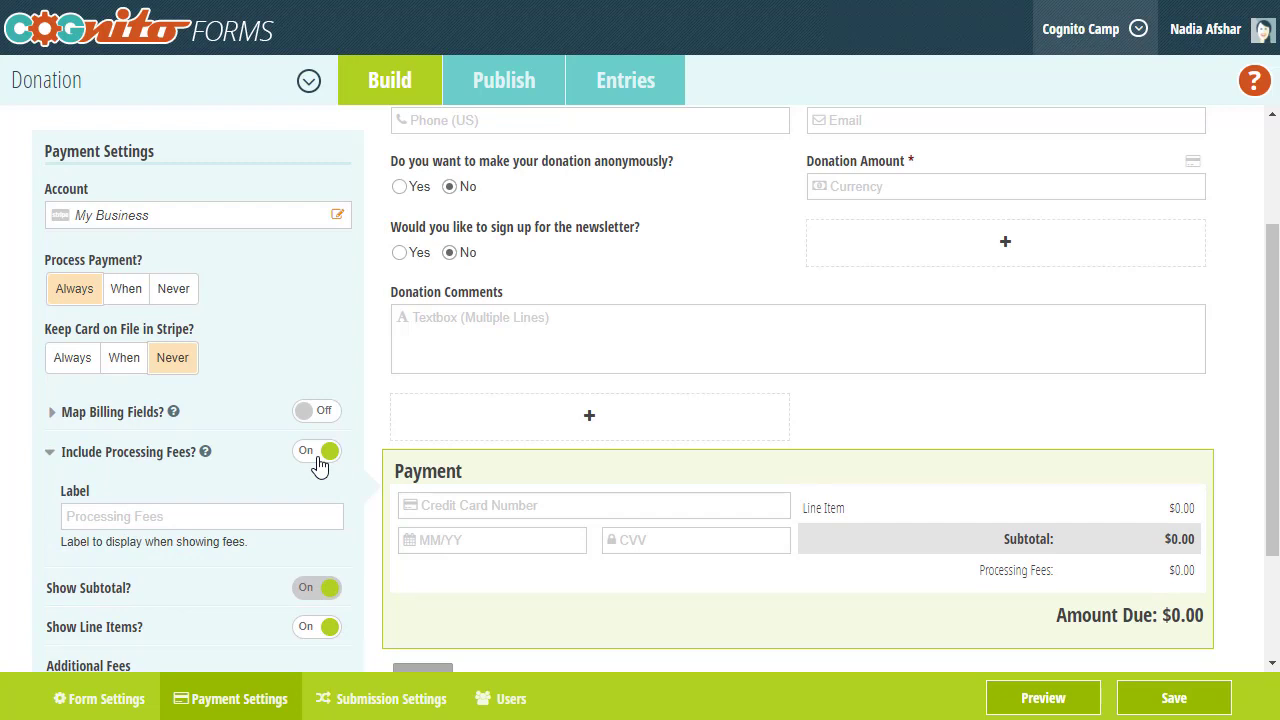
left_click(318, 460)
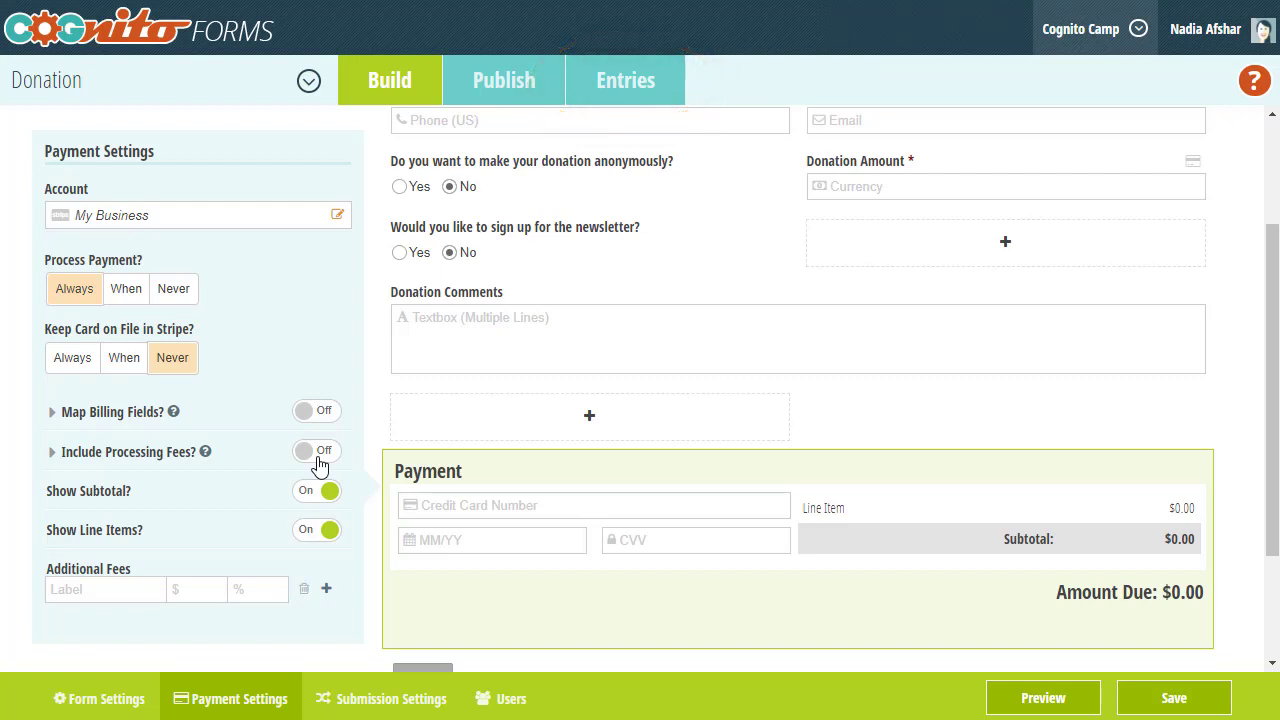
Step: Turn on confirmation emails and save one addressed to the form's Email field, keeping the receipt included
left_click(391, 693)
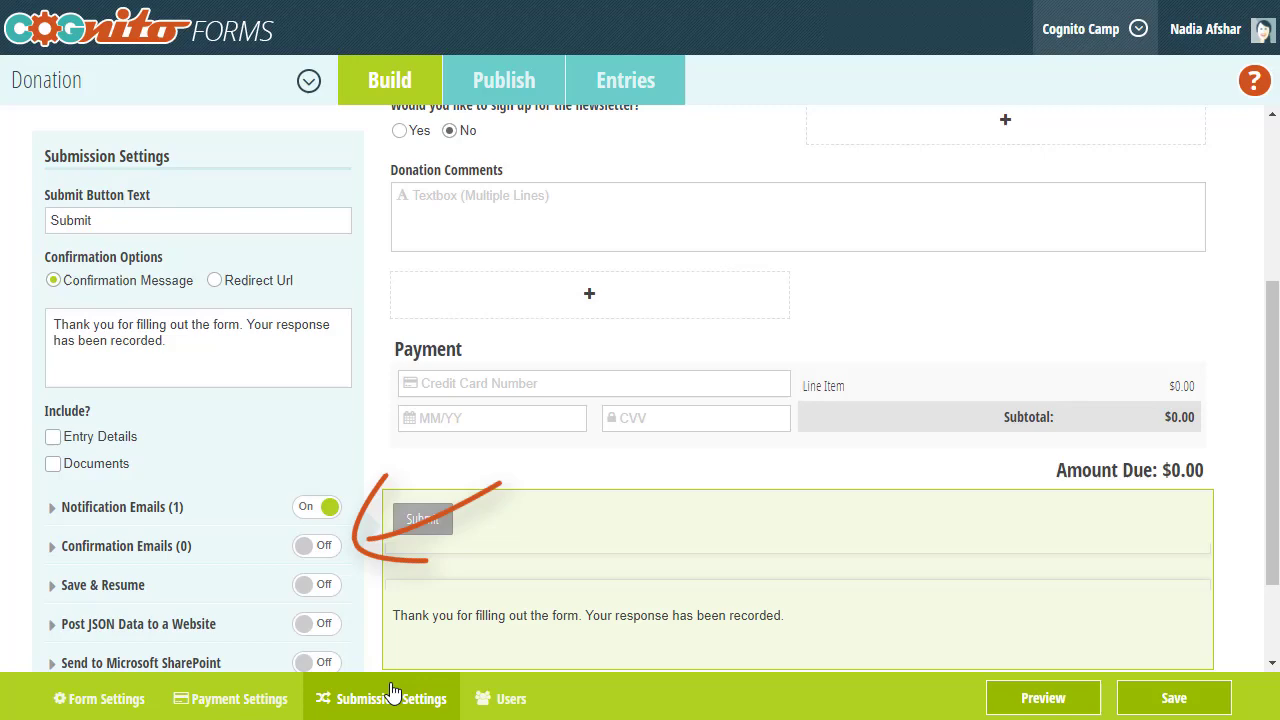
left_click(288, 550)
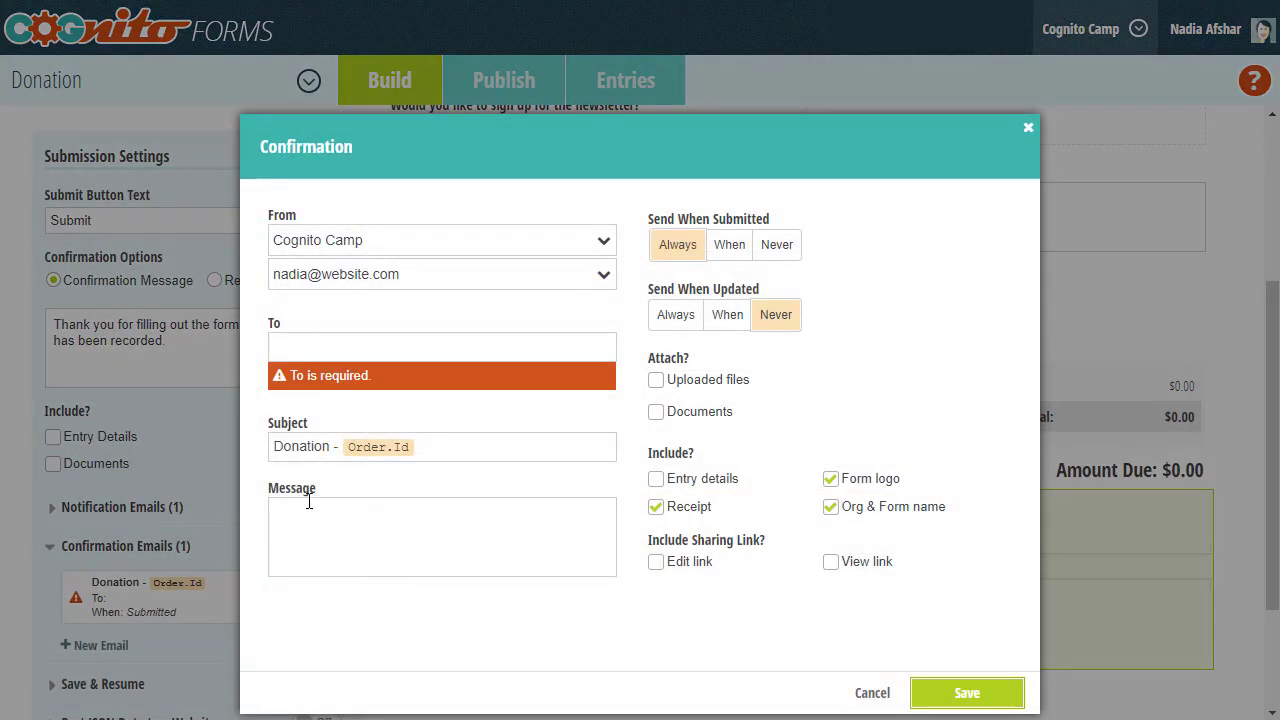
left_click(352, 345)
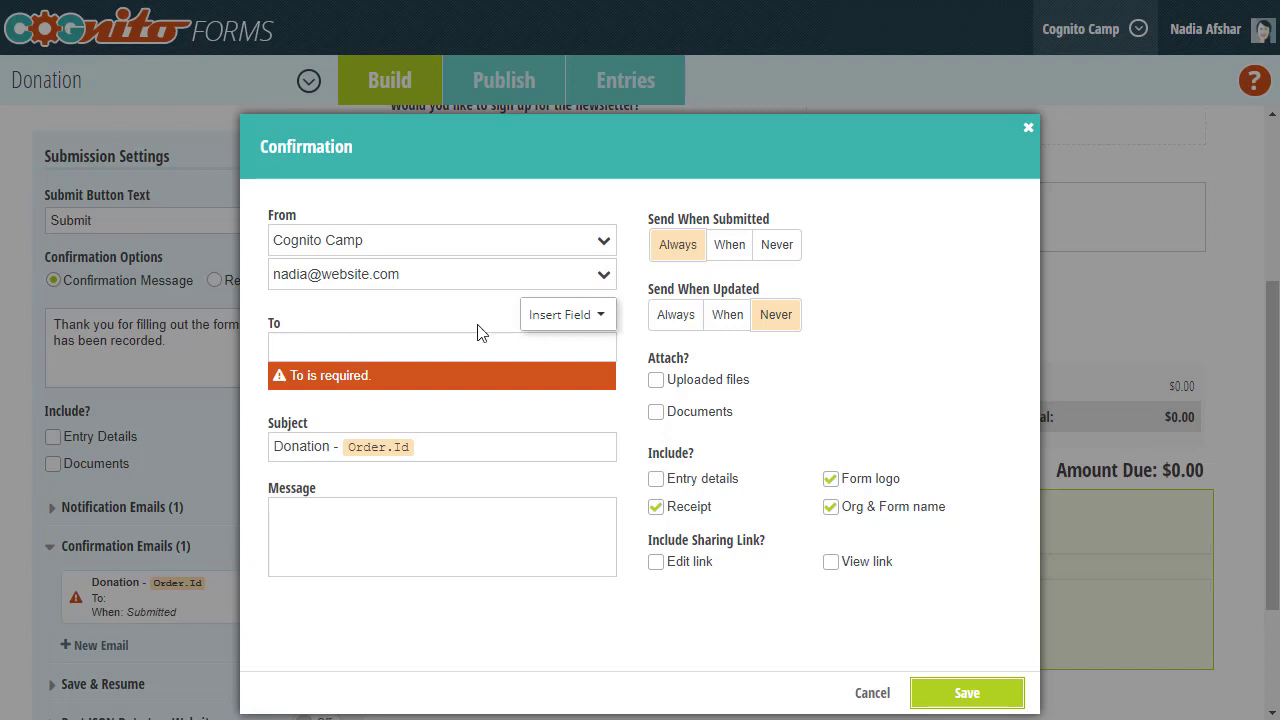
left_click(575, 316)
left_click(556, 350)
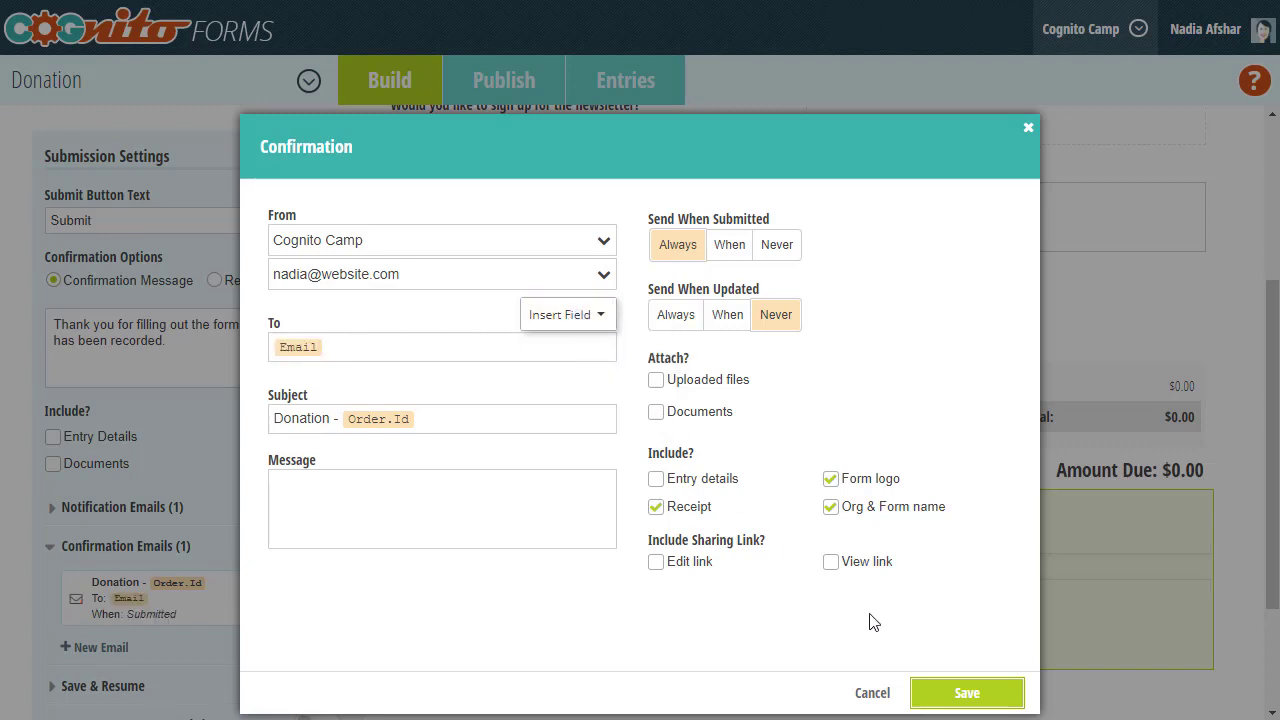
left_click(962, 690)
Step: Move the Donation Amount field to its own row above the anonymous donation question
scroll(1064, 344, "up", 4)
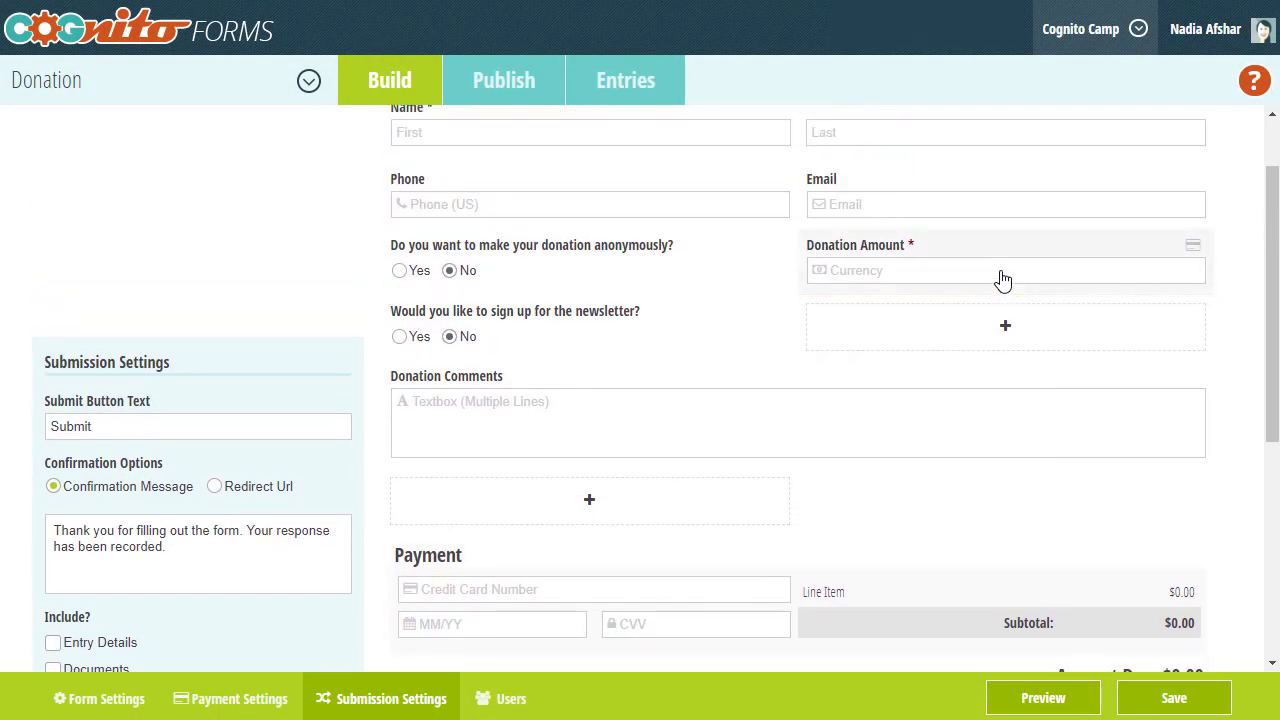
left_click_drag(1000, 280, 522, 236)
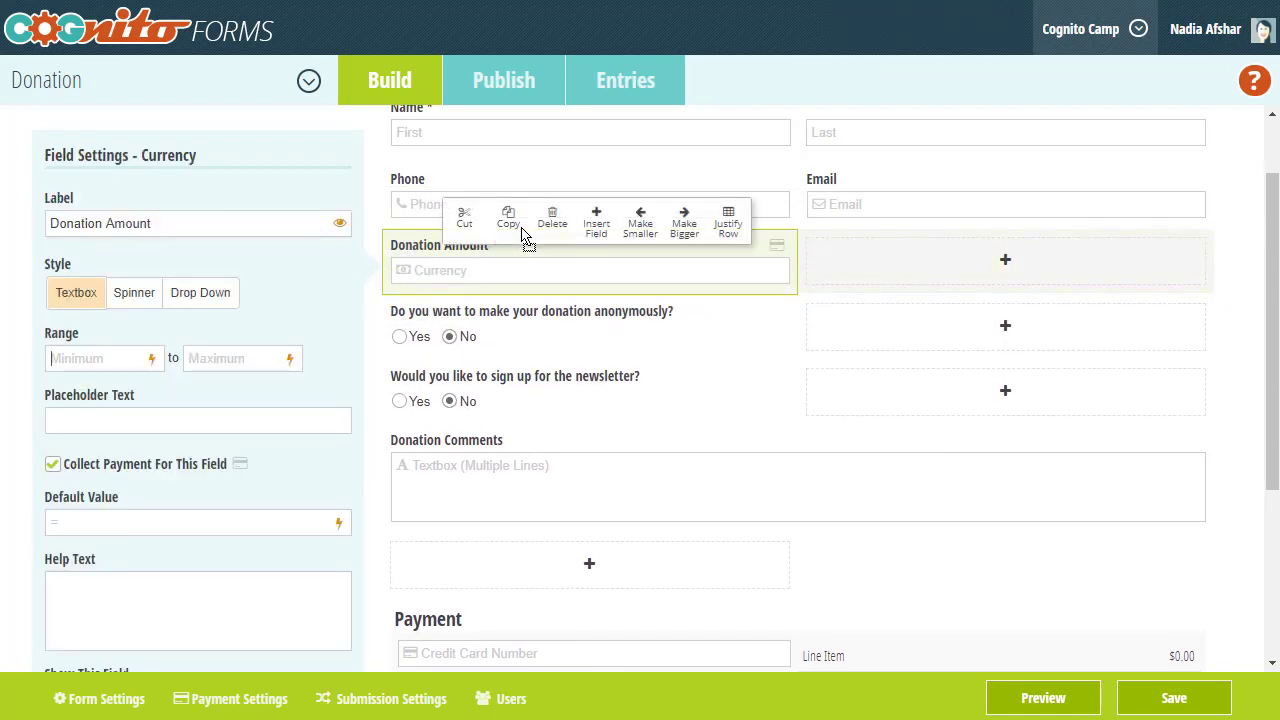
Step: Preview the rearranged form with a Donation Amount of 100 and examine its Payment section
left_click(1030, 698)
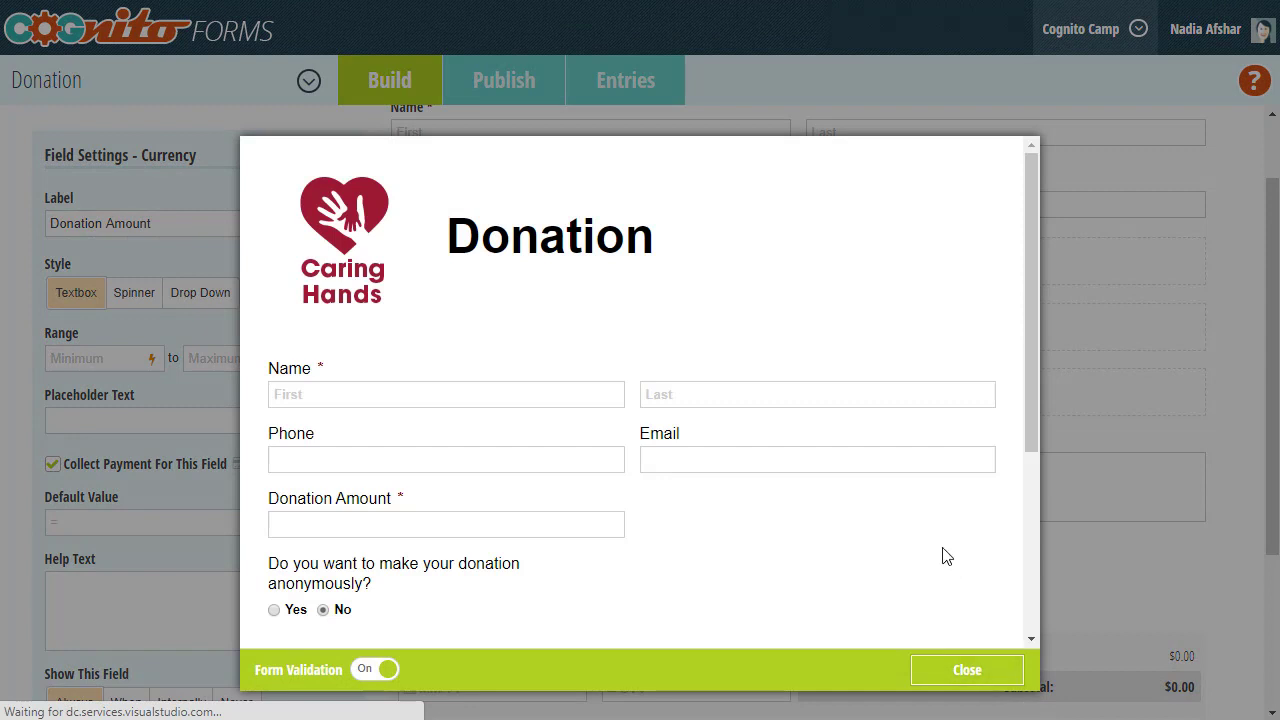
scroll(943, 555, "down", 2)
left_click(519, 381)
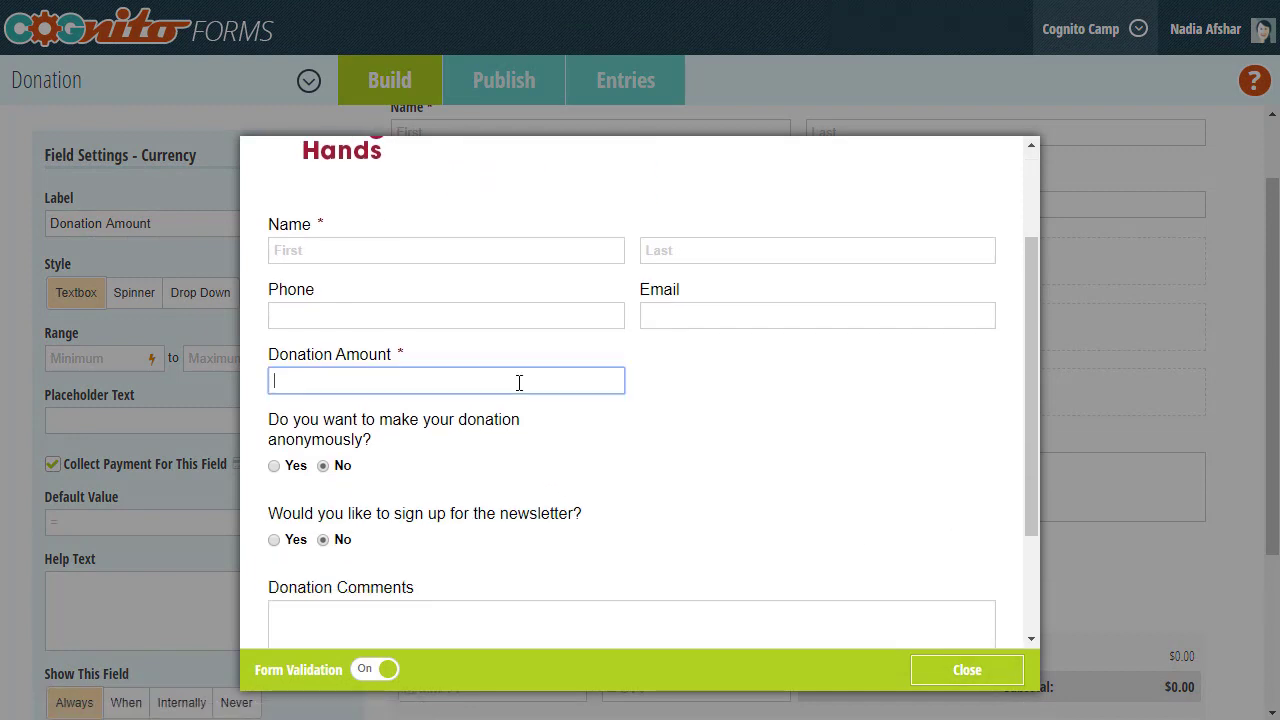
type("100")
left_click(736, 428)
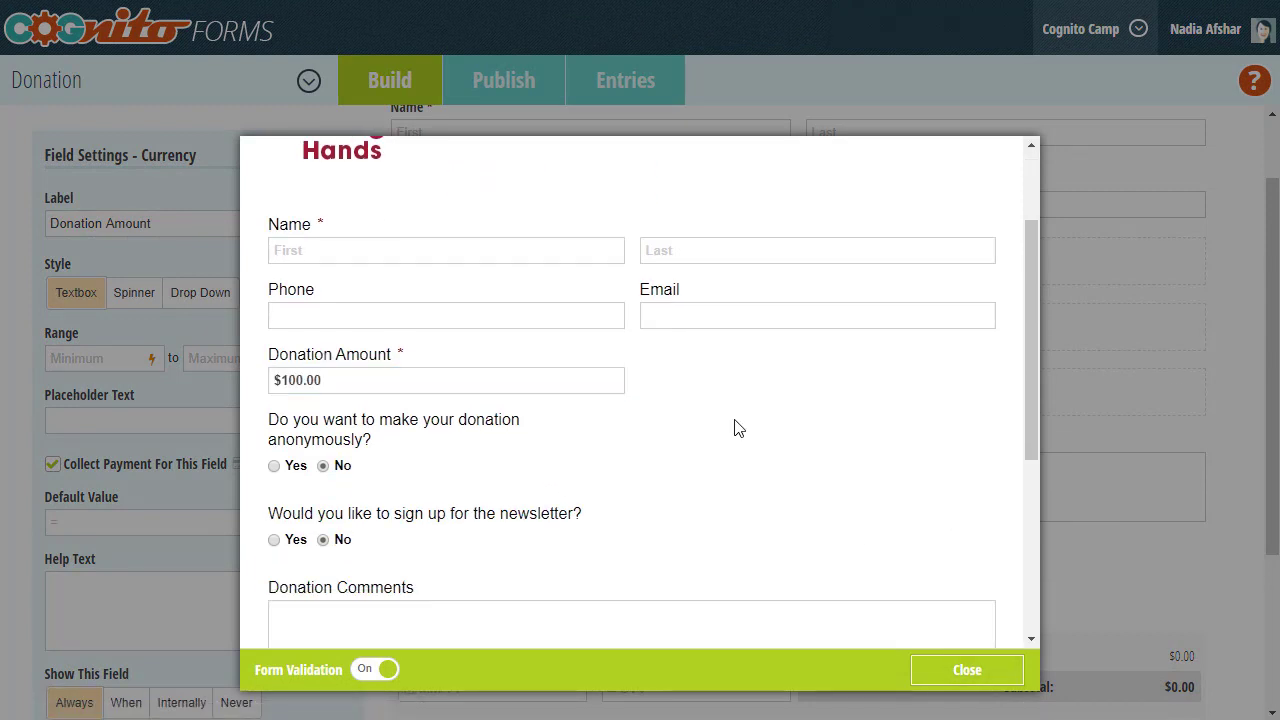
scroll(736, 428, "down", 2)
scroll(734, 428, "down", 2)
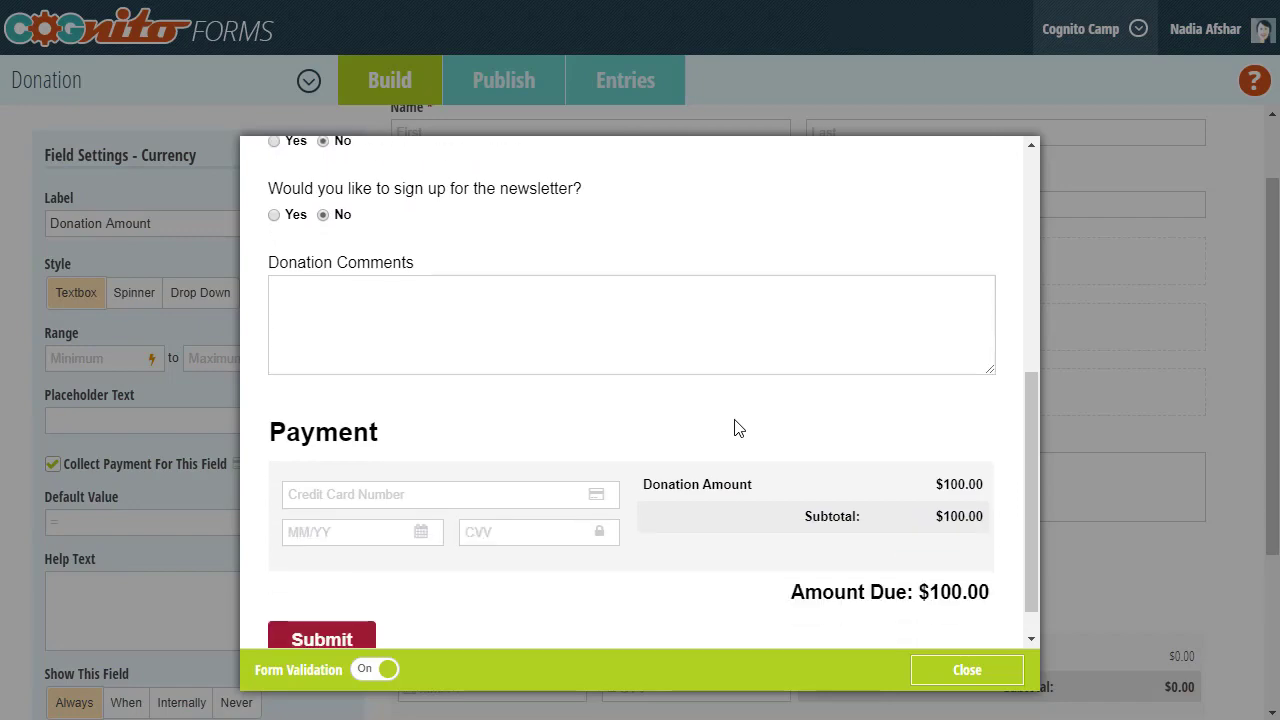